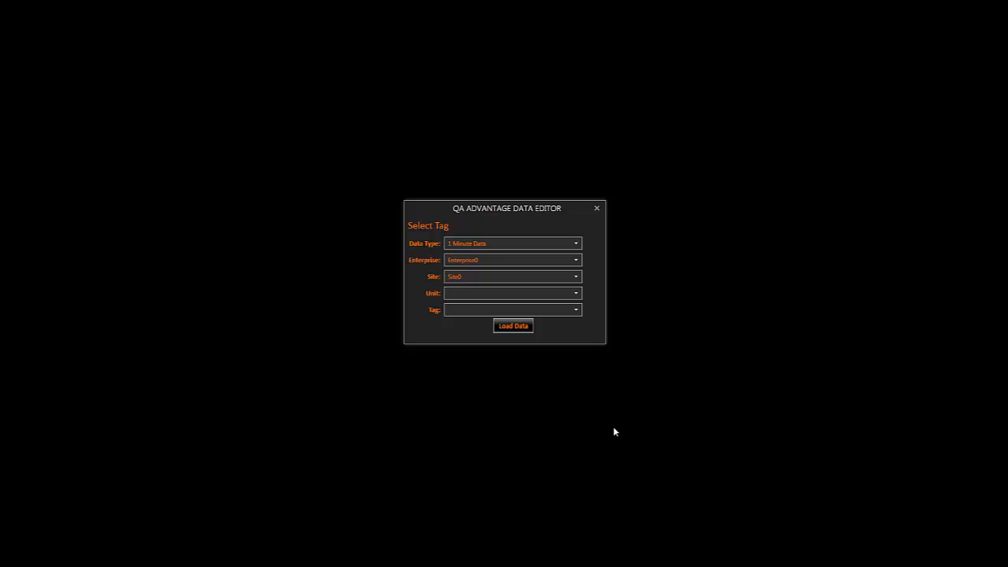
# Load the 1 Minute Data for Enterprise0, Site0, unit 101, tag CO High_ppm (Part 60).
pyautogui.click(511, 247)
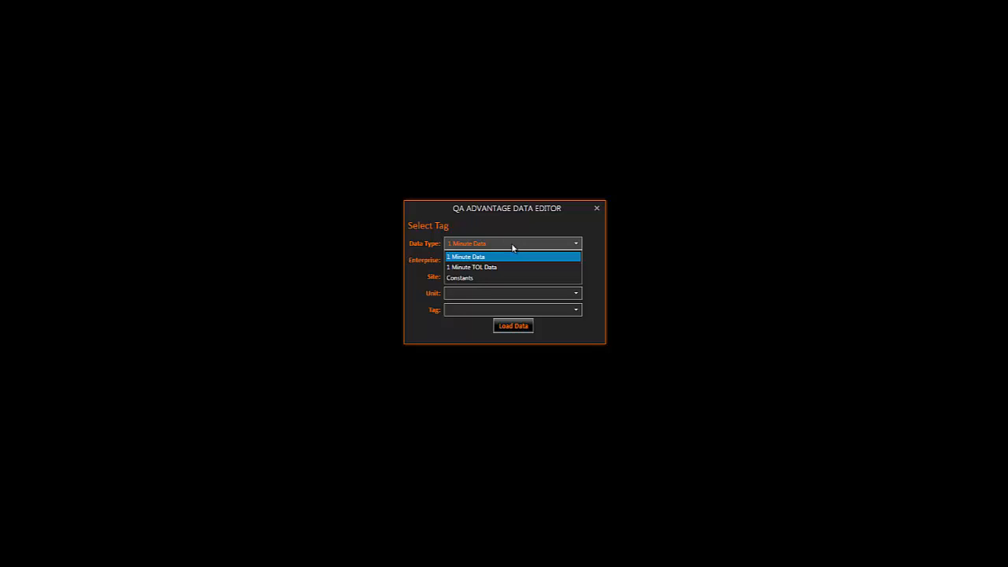
pyautogui.click(510, 257)
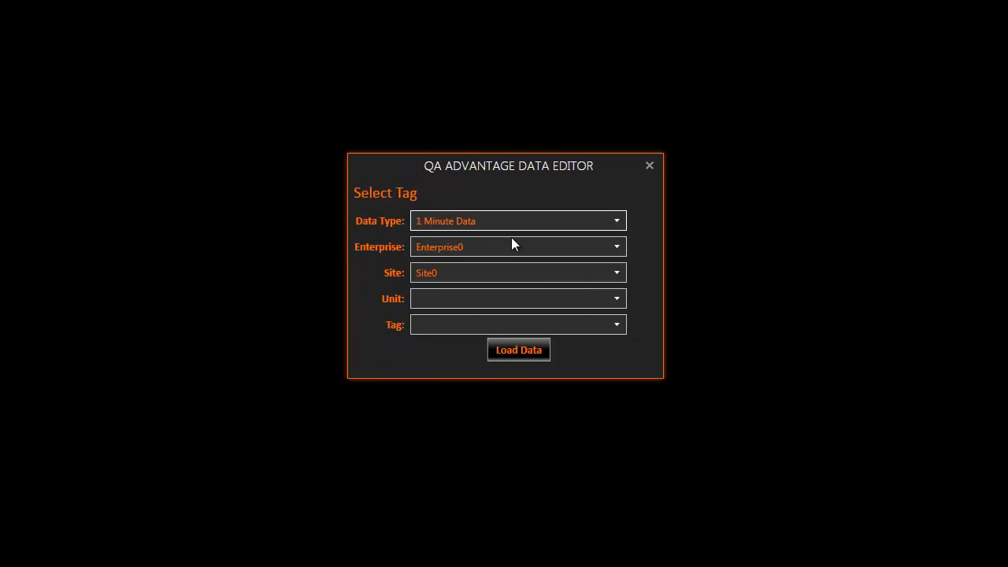
pyautogui.click(501, 298)
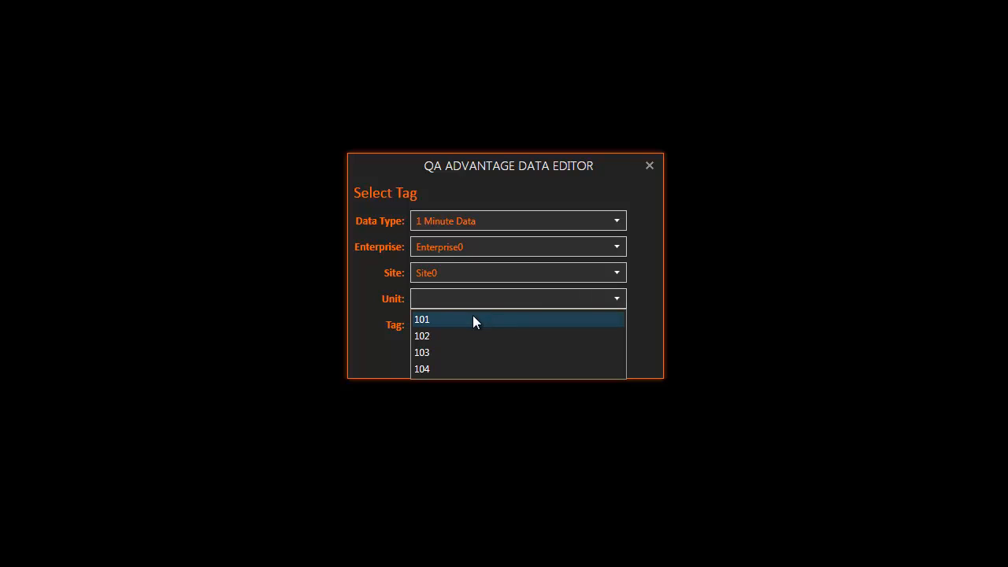
pyautogui.click(475, 320)
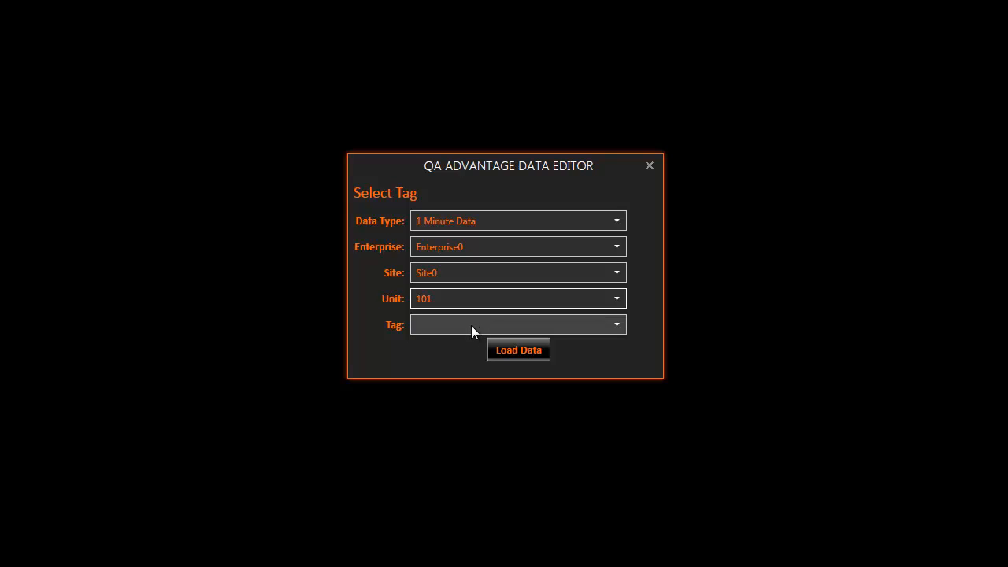
pyautogui.click(470, 325)
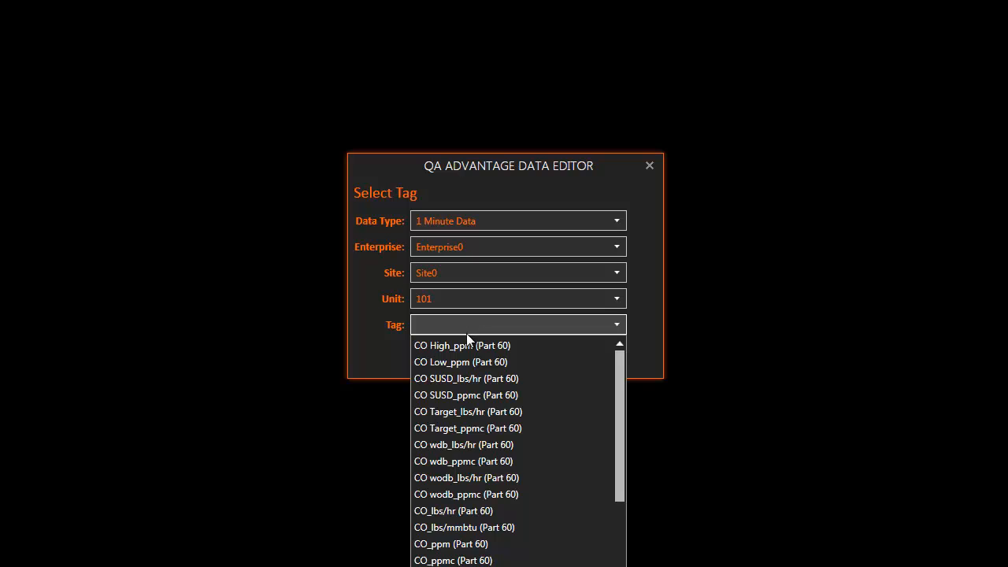
pyautogui.click(464, 346)
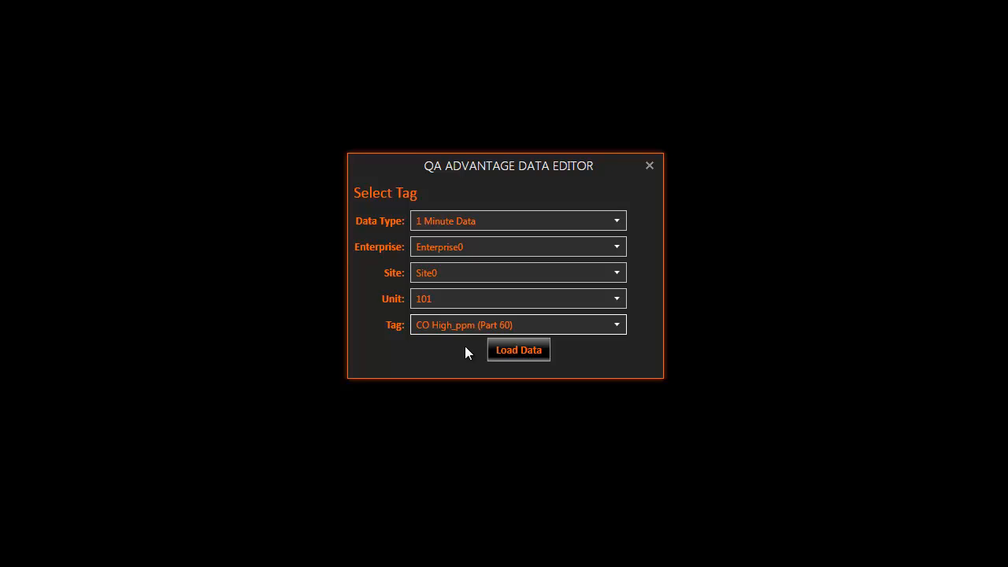
pyautogui.click(516, 355)
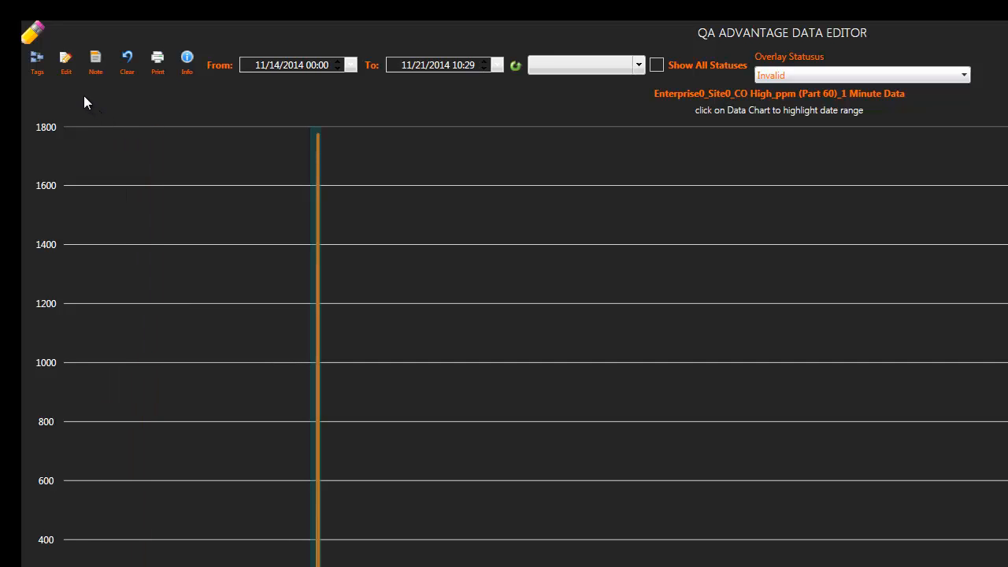
# Review the tag selection, note and About dialogs one by one, closing each without changes.
pyautogui.click(38, 66)
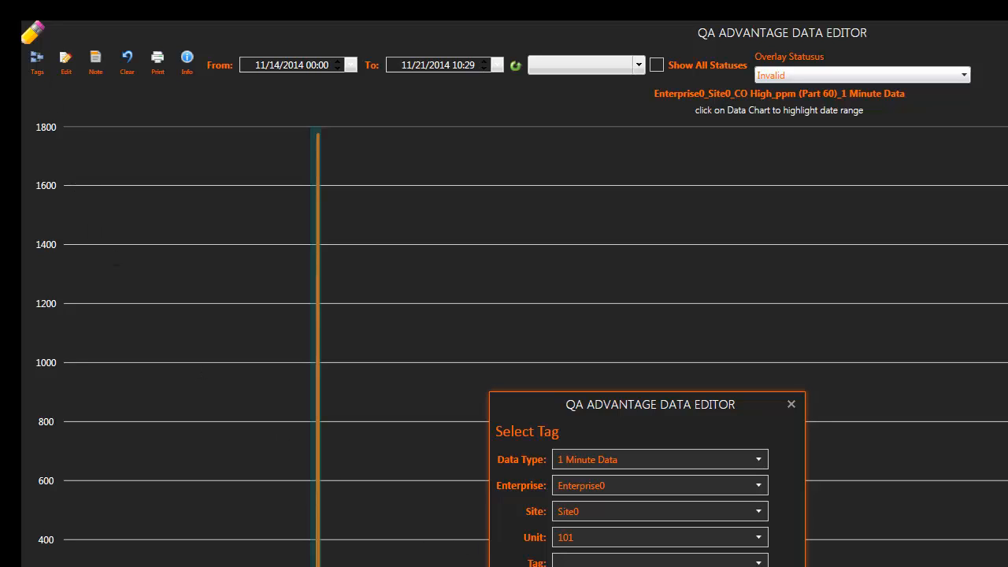
pyautogui.click(790, 406)
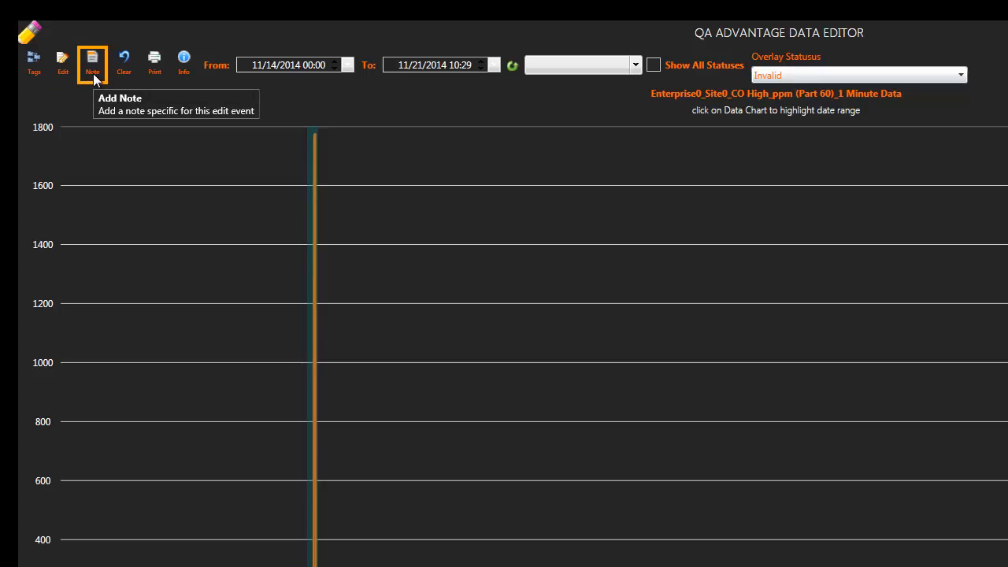
pyautogui.click(93, 71)
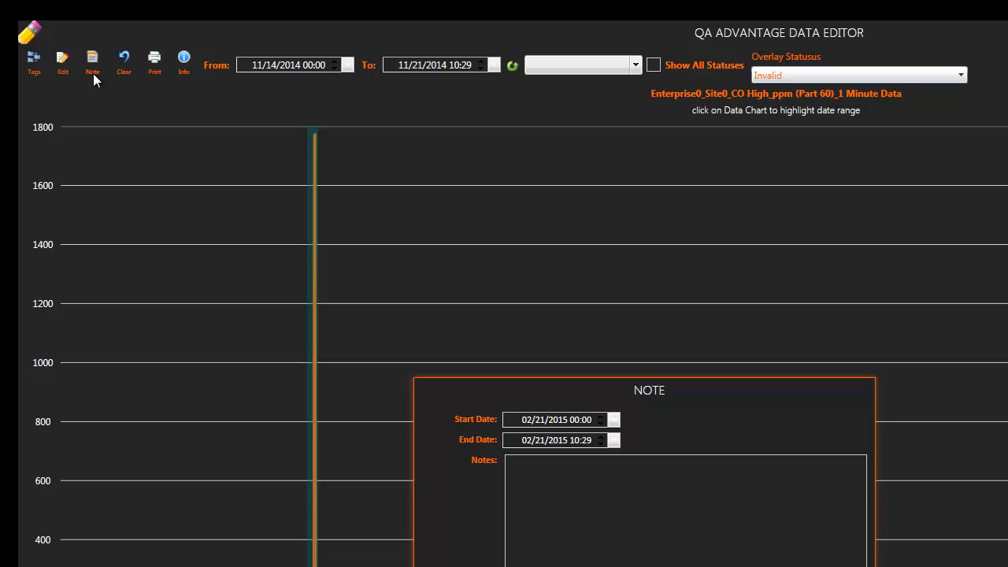
pyautogui.click(788, 566)
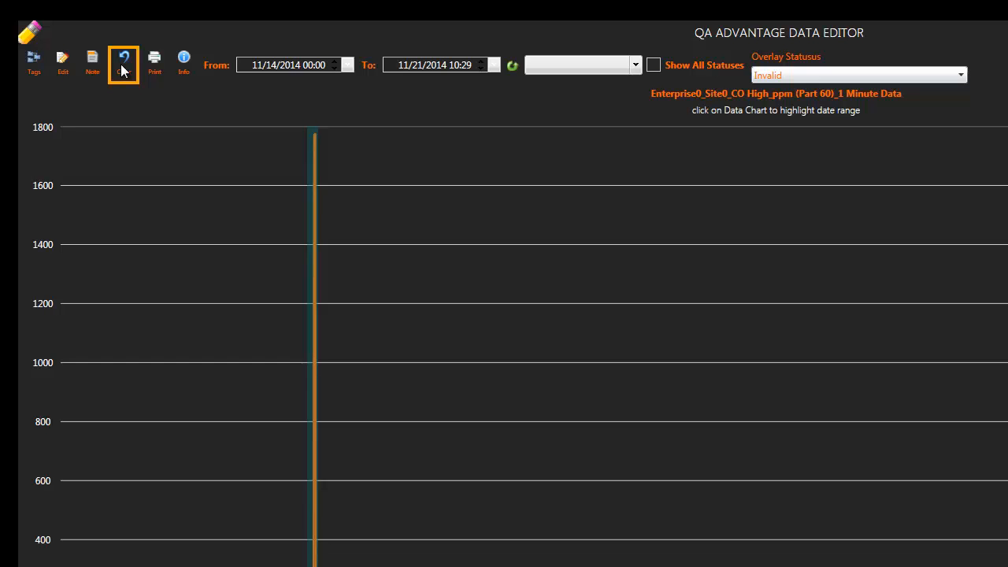
pyautogui.click(180, 64)
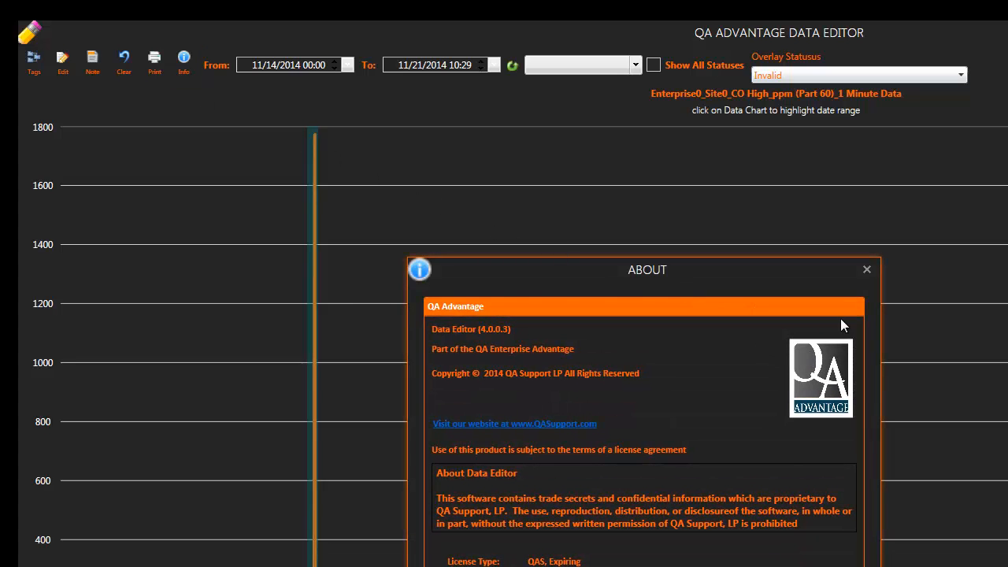
pyautogui.click(866, 269)
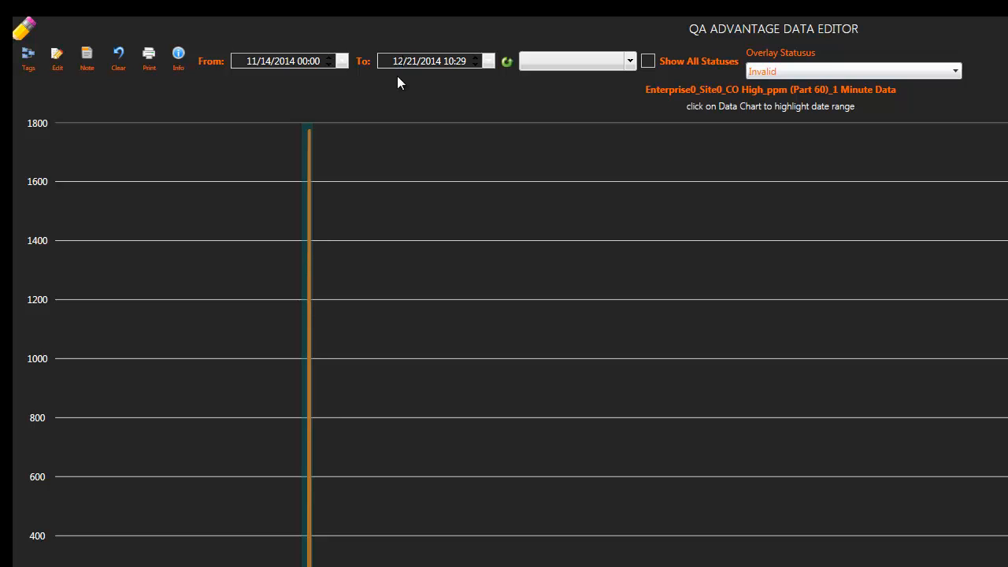
# Set the month of the end date to 11, and step its day up and back to 21.
pyautogui.click(399, 61)
pyautogui.write('11')
pyautogui.click(435, 62)
pyautogui.click(412, 61)
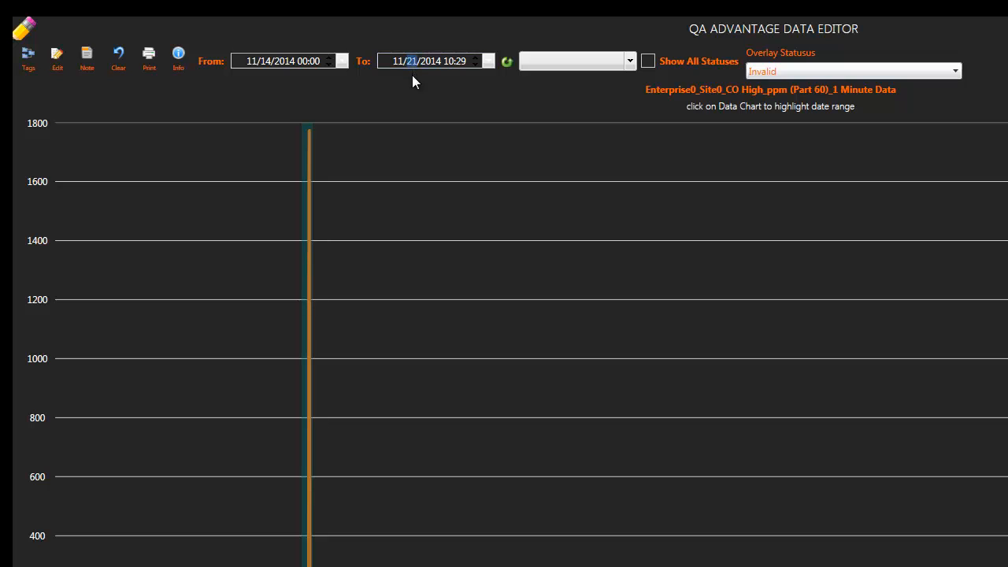
pyautogui.click(473, 57)
pyautogui.click(473, 58)
pyautogui.click(473, 62)
pyautogui.click(473, 62)
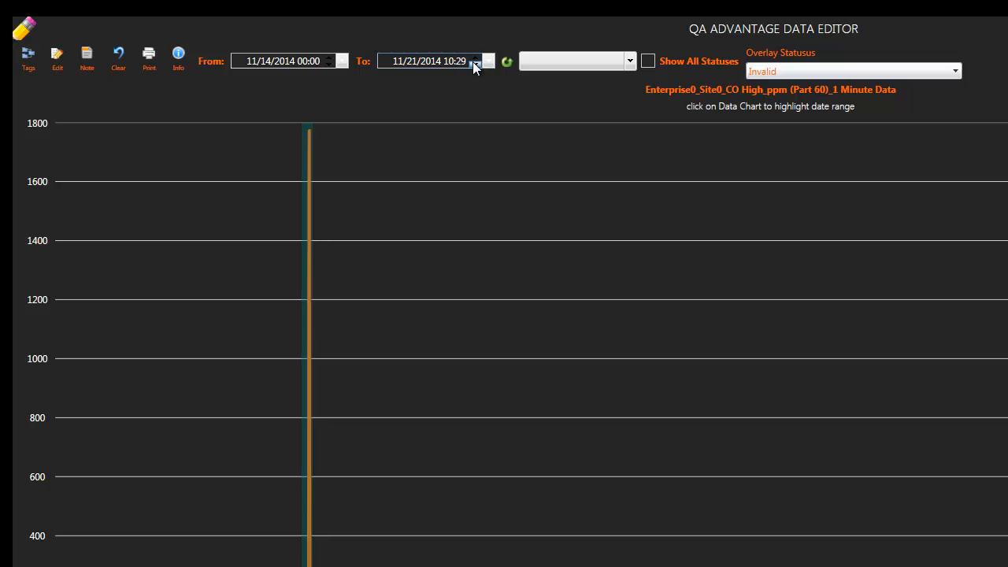
# Set the end date's time to 08:00 from the calendar's list of hours.
pyautogui.click(432, 68)
pyautogui.click(460, 63)
pyautogui.click(450, 63)
pyautogui.click(488, 62)
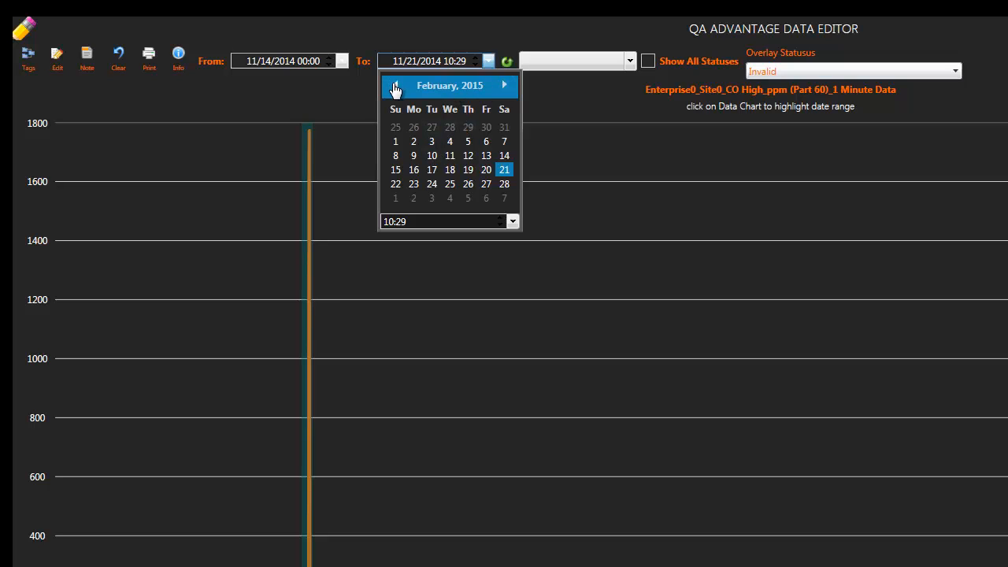
pyautogui.click(513, 222)
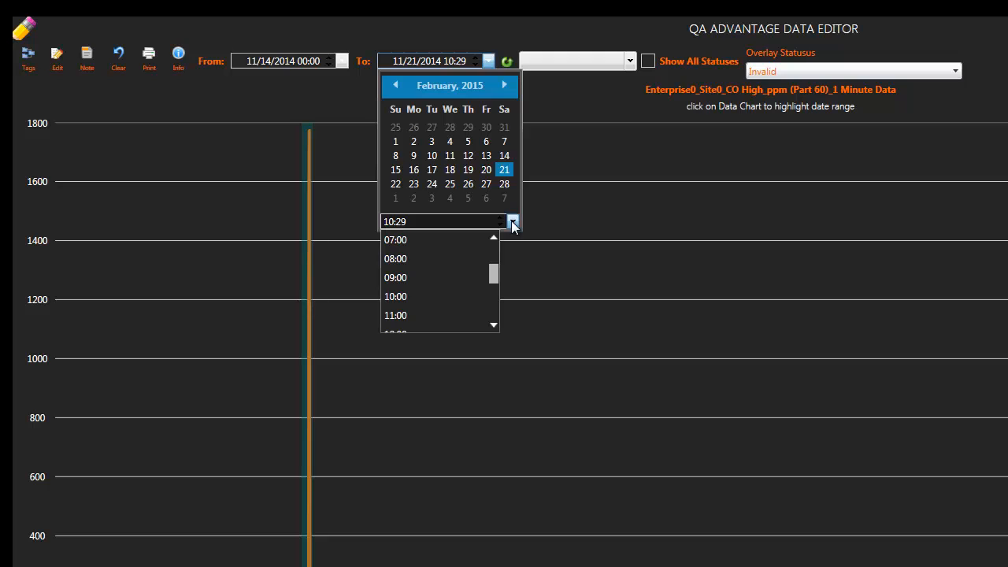
pyautogui.click(387, 220)
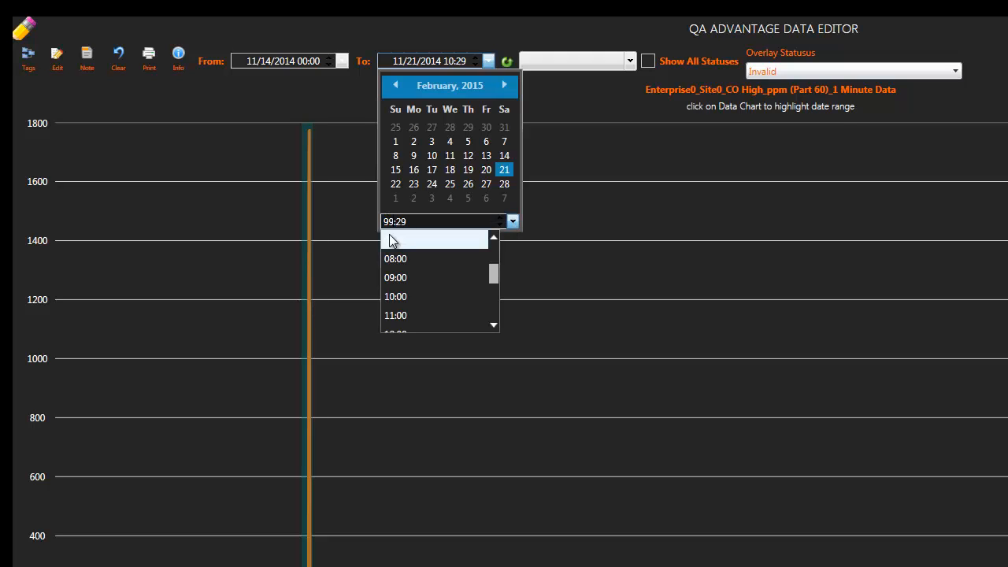
pyautogui.write('99')
pyautogui.press('BackSpace')
pyautogui.click(402, 260)
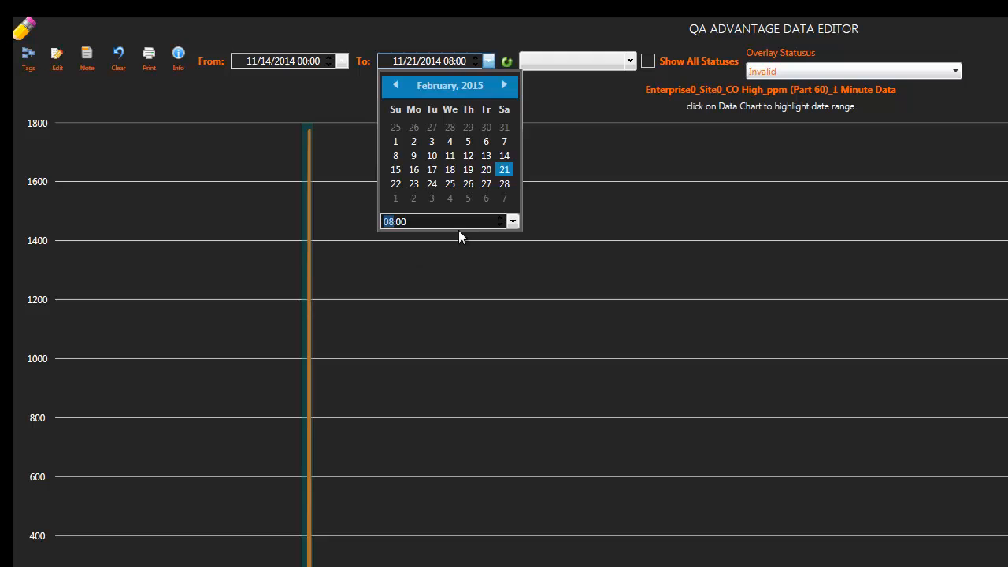
pyautogui.click(397, 222)
pyautogui.click(487, 62)
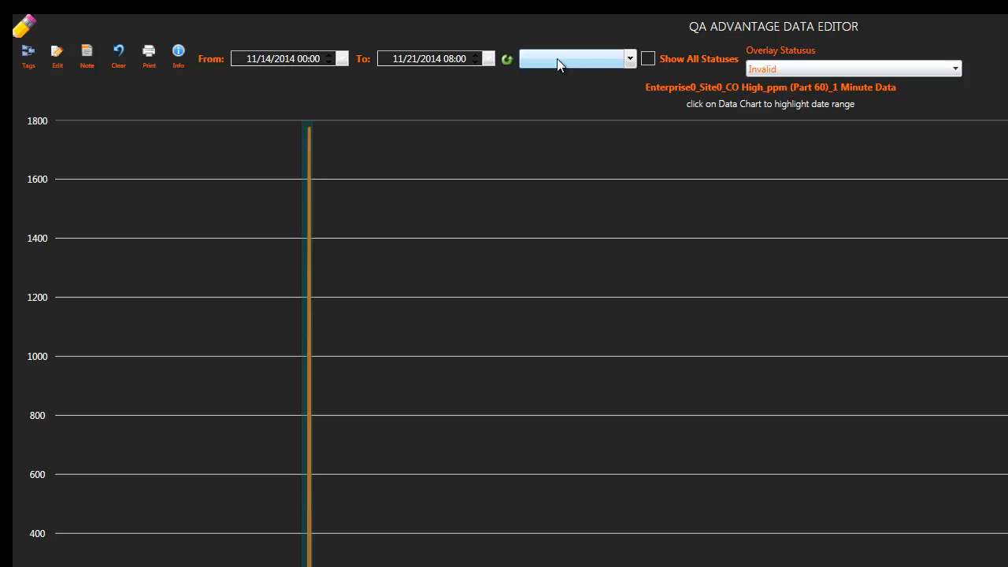
# Apply the Back hour preset to the date range.
pyautogui.click(630, 59)
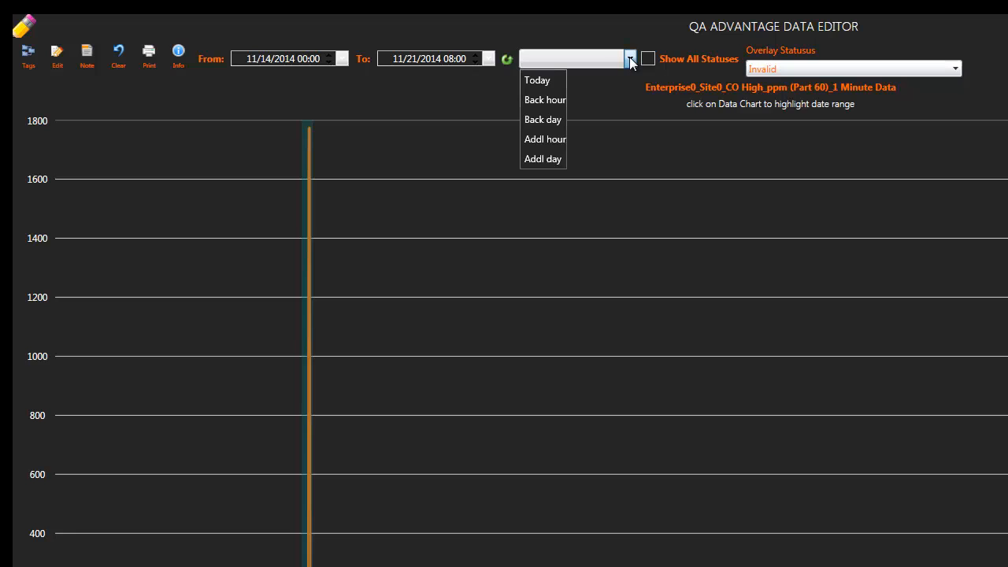
pyautogui.click(545, 100)
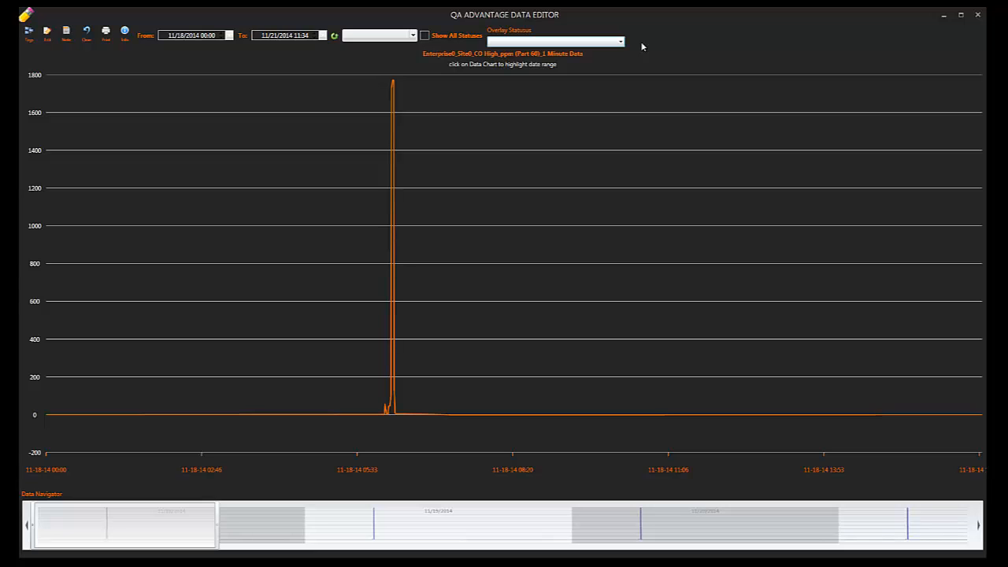
# Highlight the InCal periods on the chart, and switch the status overlay to OverRange.
pyautogui.click(621, 42)
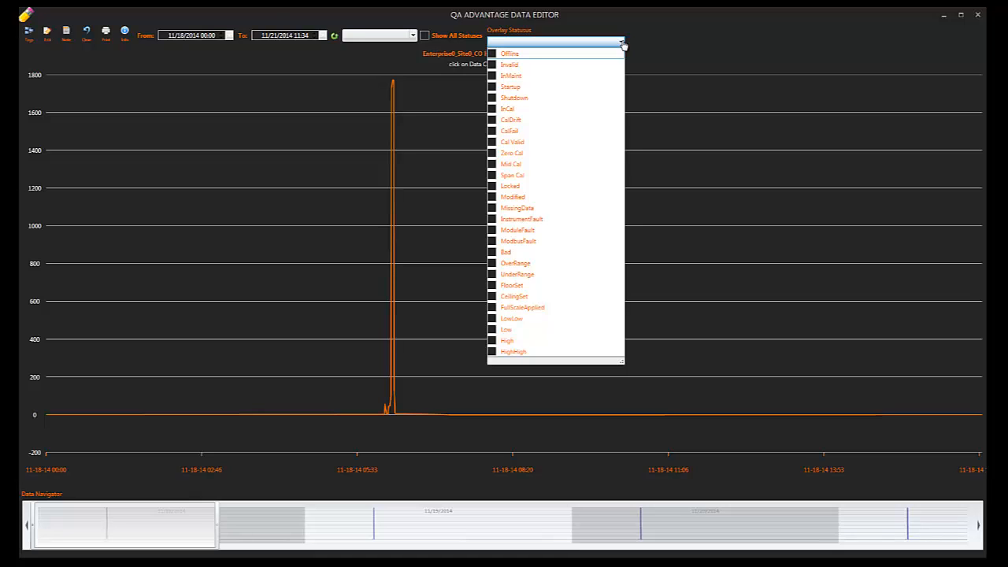
pyautogui.click(494, 110)
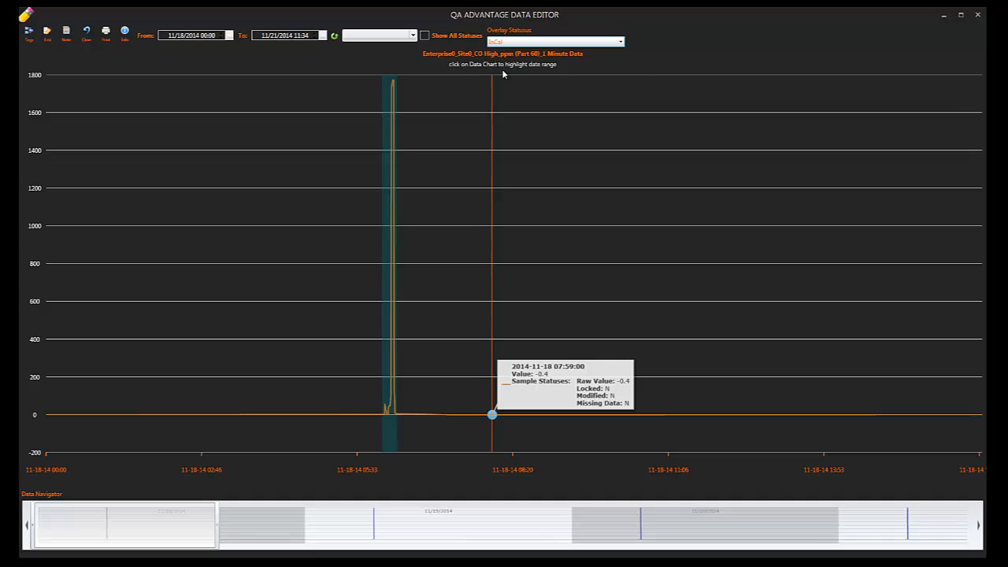
pyautogui.click(621, 41)
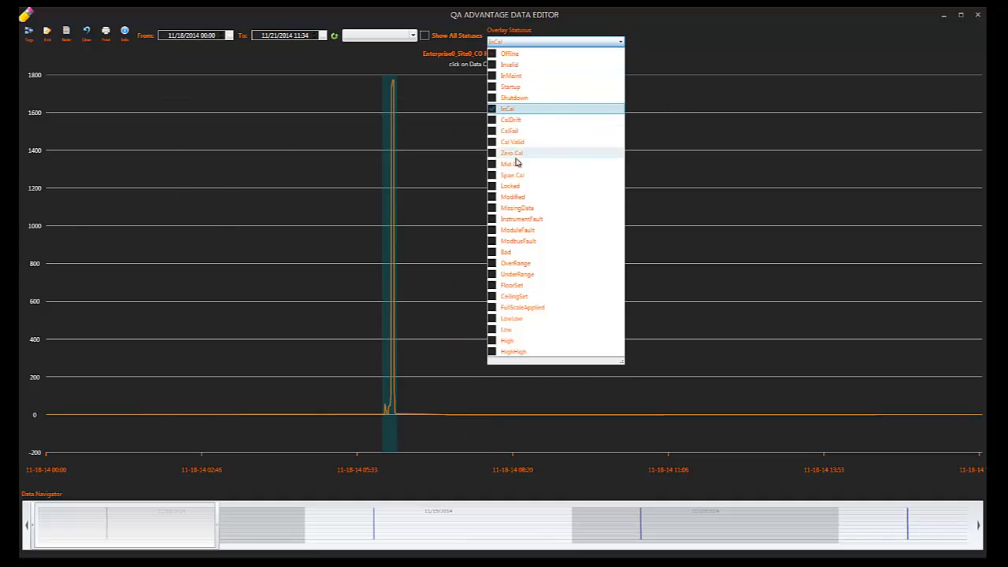
pyautogui.click(503, 264)
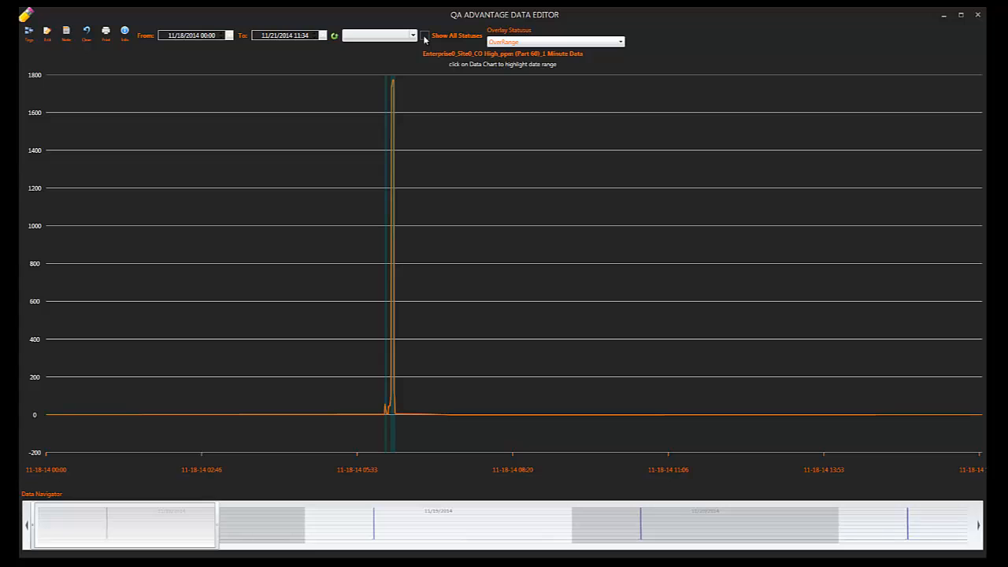
# Display all statuses on the chart for review, and hide them again.
pyautogui.click(425, 38)
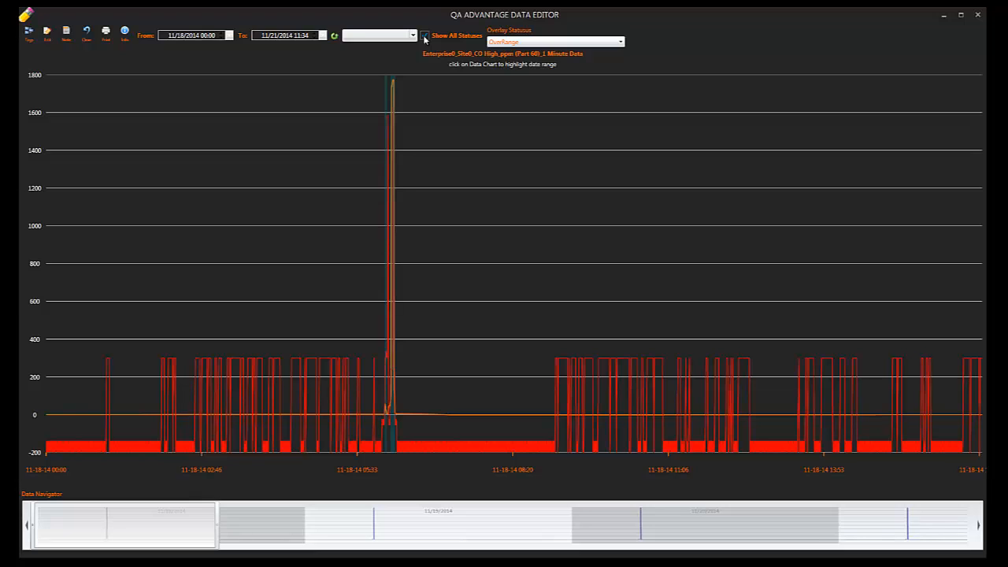
pyautogui.click(424, 36)
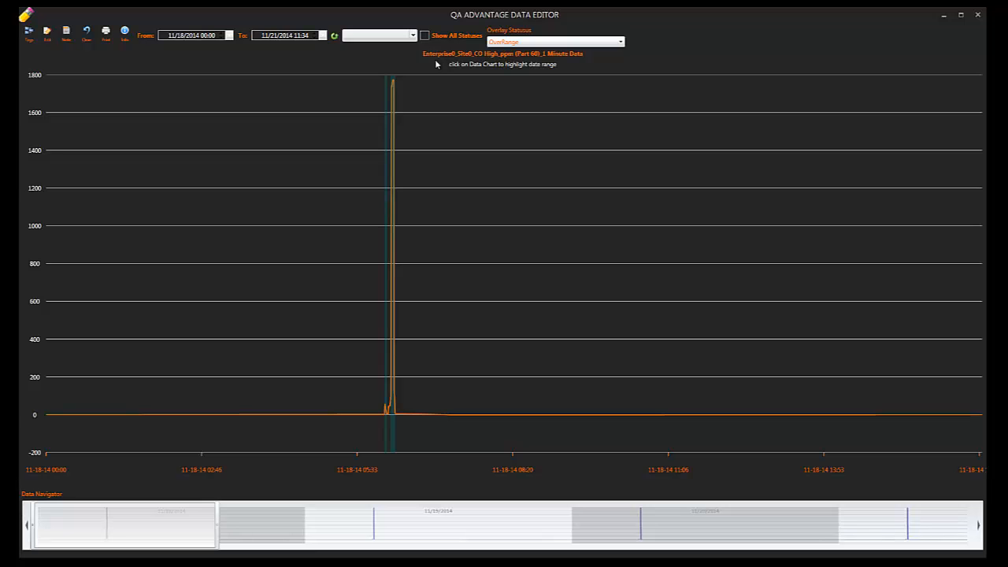
# Narrow the Data Navigator range around the spike to about 05:10 to 08:25 on 11/18/2014.
pyautogui.moveTo(436, 104)
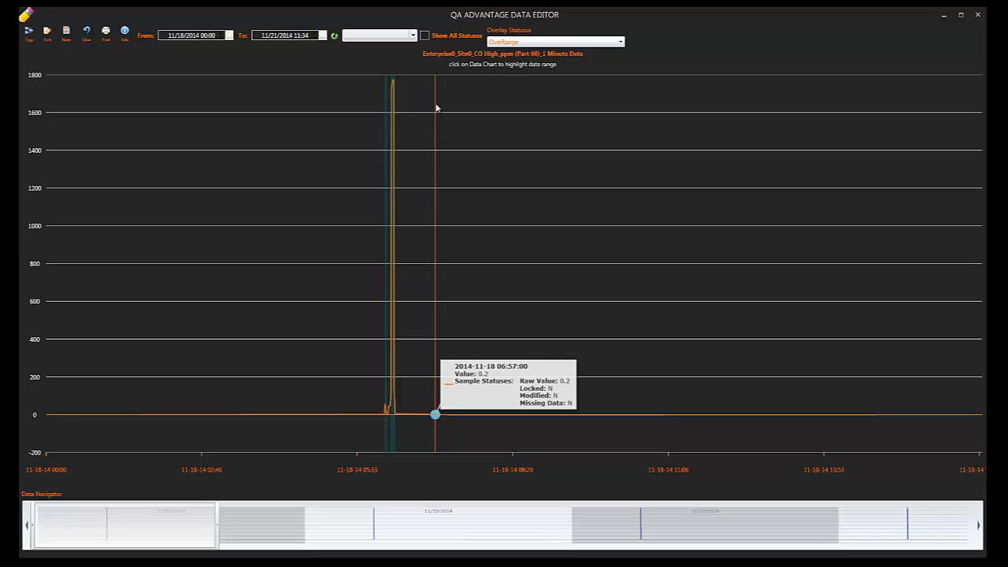
pyautogui.moveTo(217, 525); pyautogui.dragTo(154, 497)
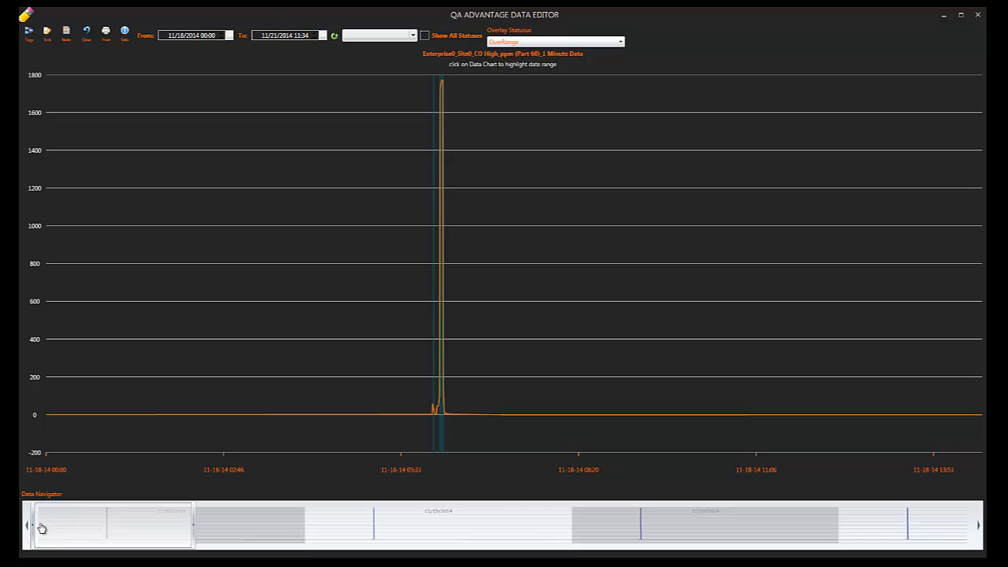
pyautogui.moveTo(33, 524); pyautogui.dragTo(92, 526)
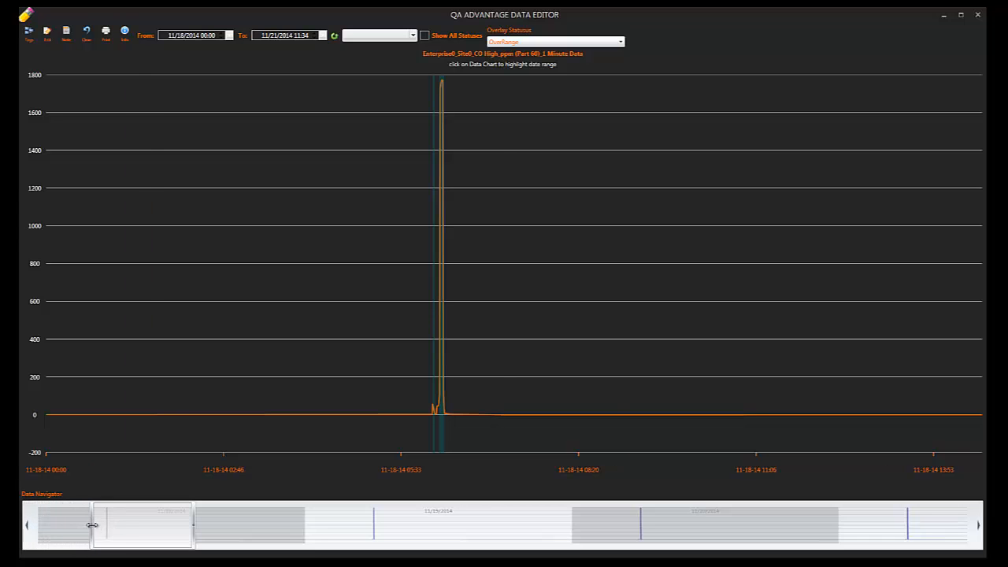
pyautogui.moveTo(192, 522); pyautogui.dragTo(122, 522)
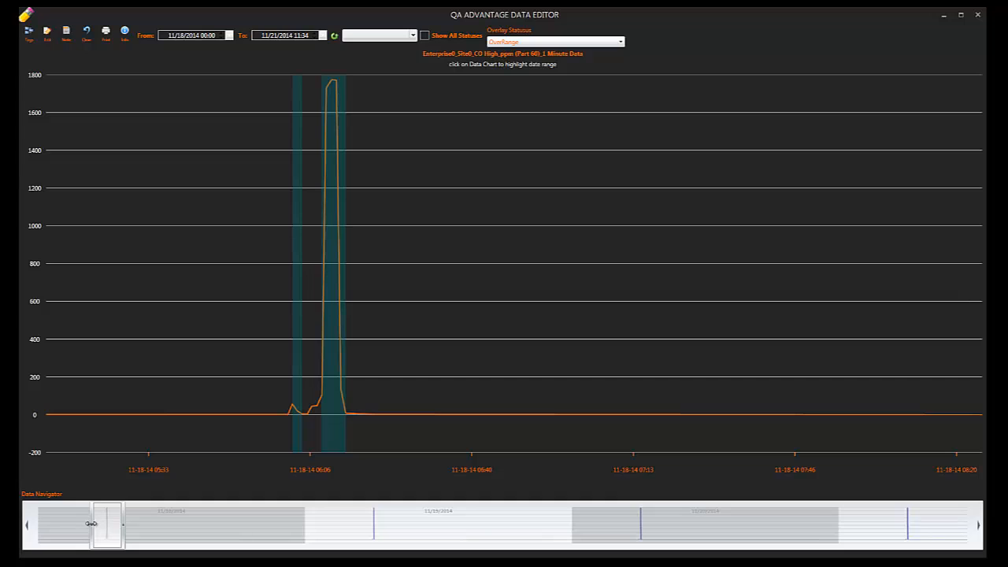
# Widen the Data Navigator range to all of 11/18/2014, and shorten it to end at about 11:50.
pyautogui.moveTo(91, 524); pyautogui.dragTo(35, 524)
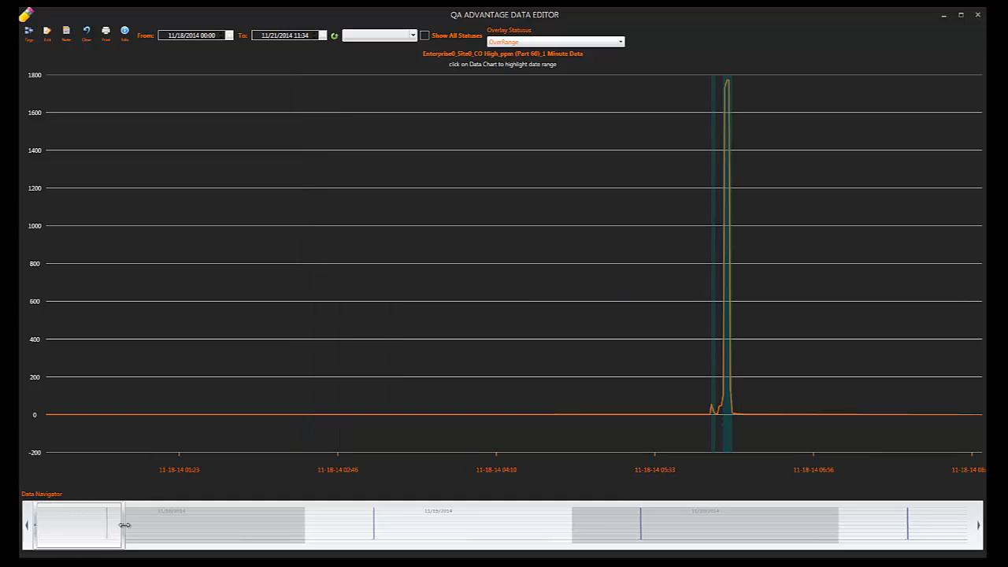
pyautogui.moveTo(125, 524); pyautogui.dragTo(308, 537)
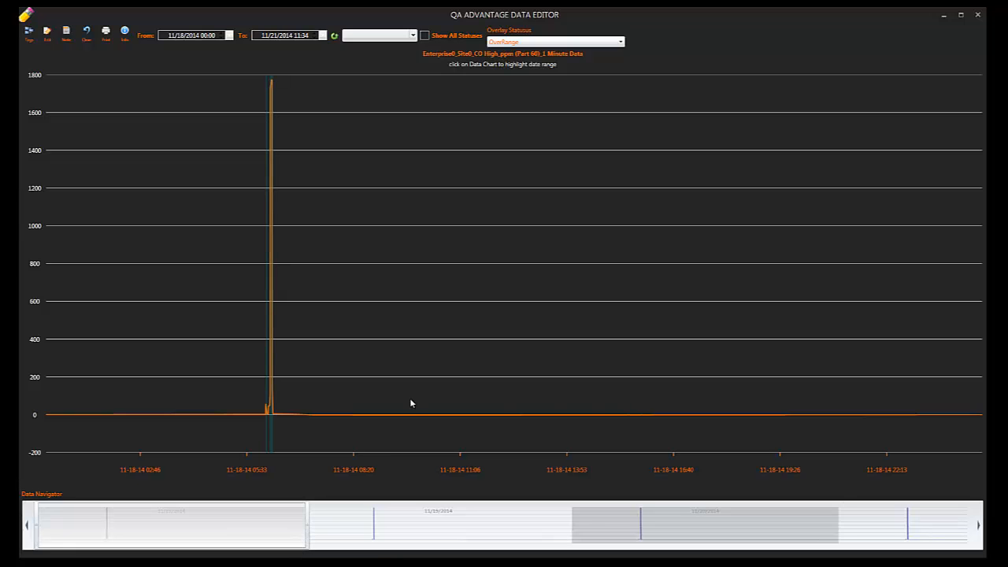
pyautogui.moveTo(410, 403)
pyautogui.moveTo(307, 525); pyautogui.dragTo(161, 525)
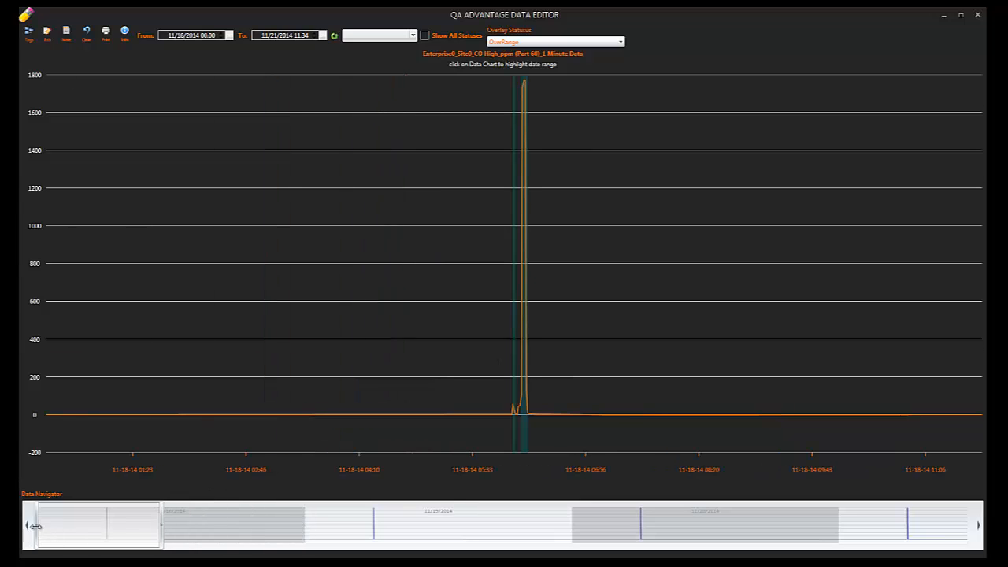
# Narrow the Data Navigator range around the spike to about 03:50 to 09:25 on 11/18/2014.
pyautogui.moveTo(36, 526); pyautogui.dragTo(76, 526)
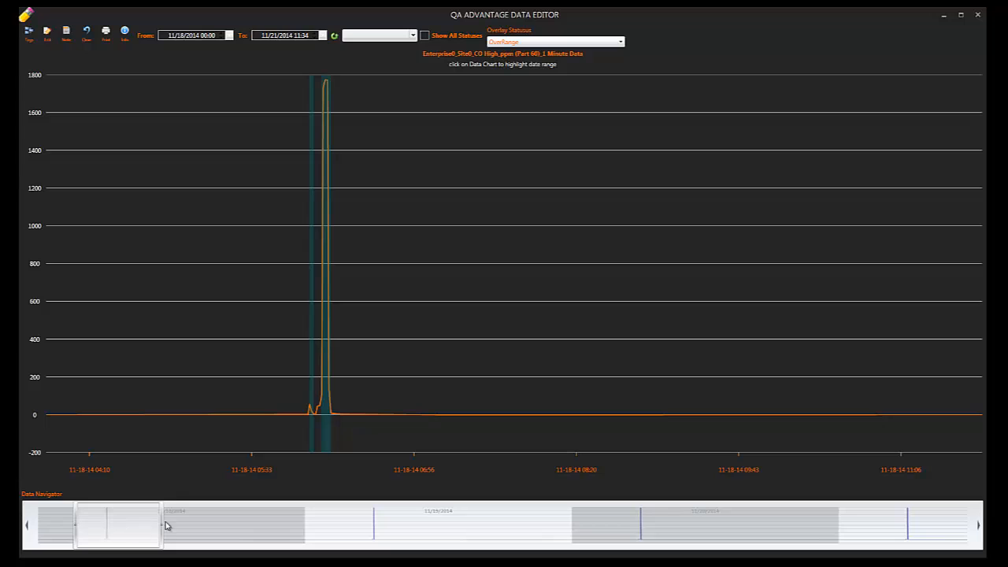
pyautogui.moveTo(158, 525); pyautogui.dragTo(134, 526)
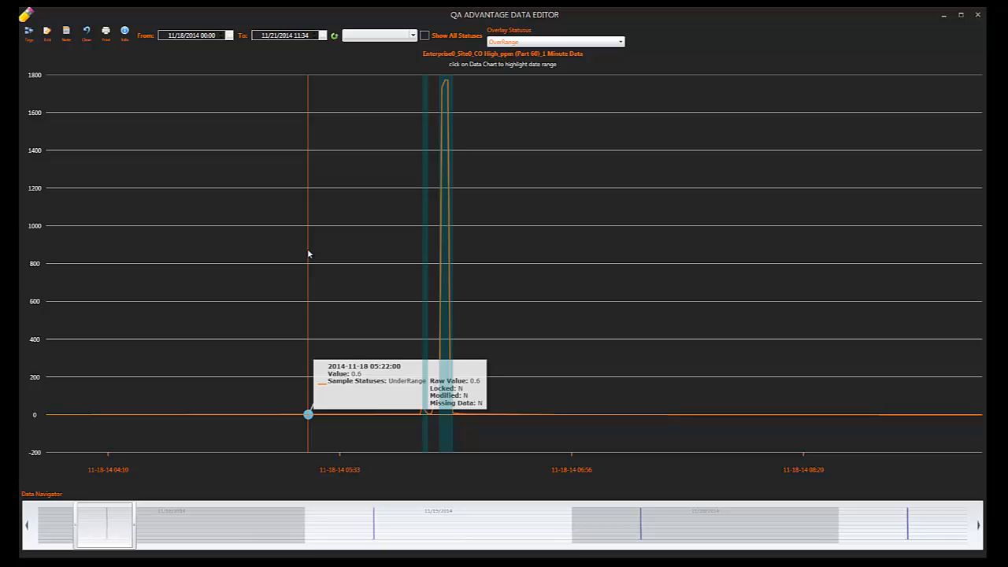
# Zoom the data chart out and in repeatedly around 05:23 on 11/18/2014 to examine the spike at different time scales.
pyautogui.scroll(-4, 308, 247)
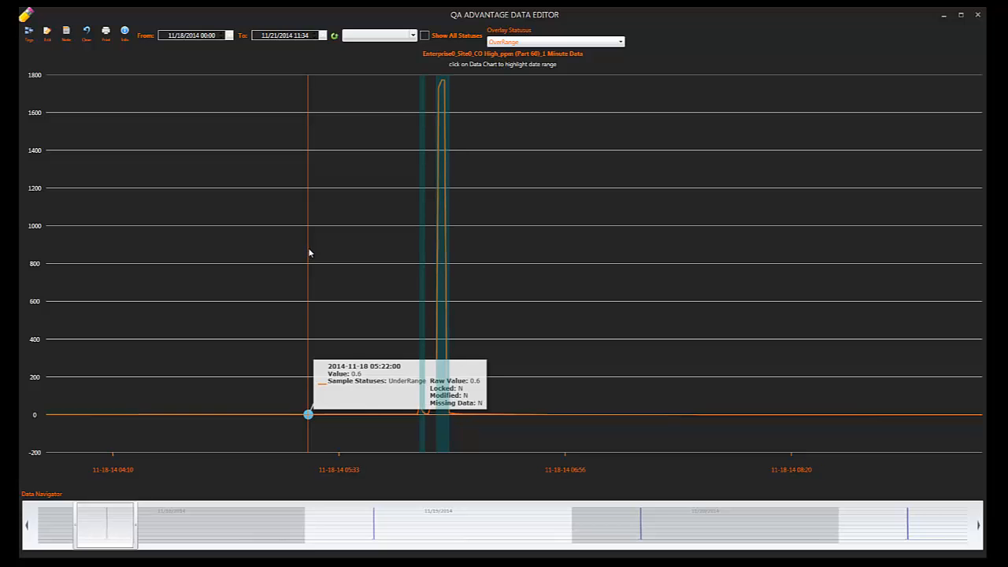
pyautogui.scroll(-1, 309, 252)
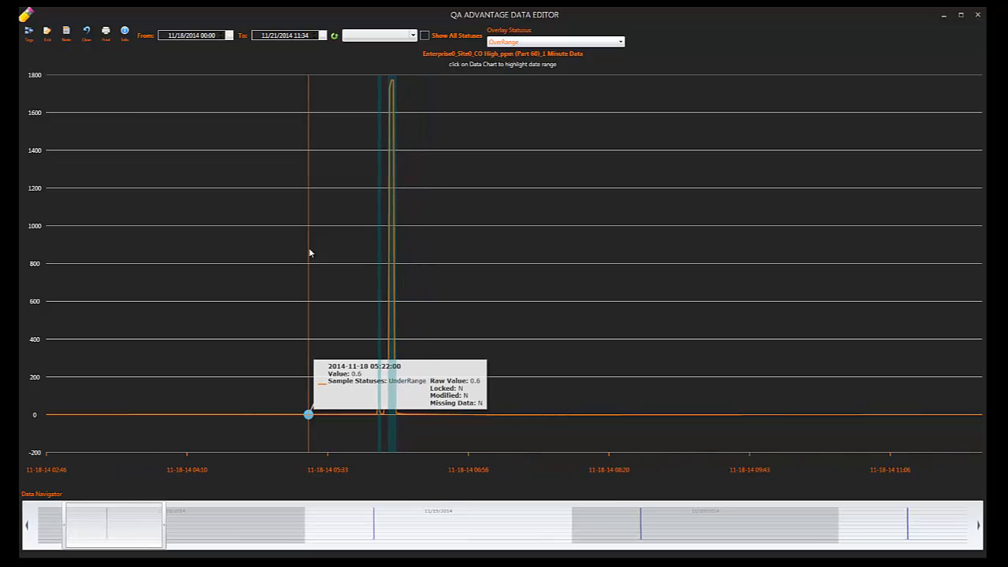
pyautogui.scroll(3, 309, 251)
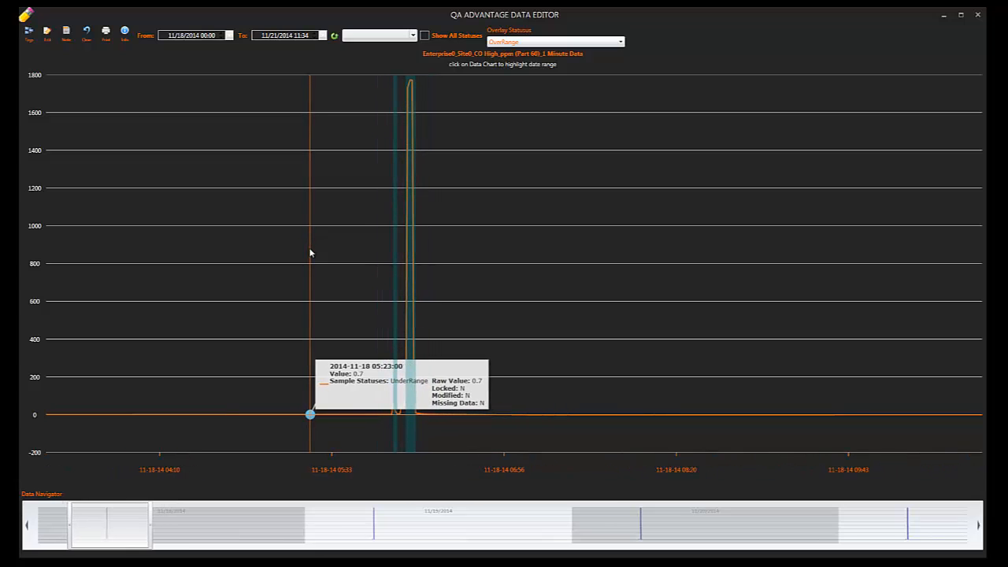
pyautogui.scroll(3, 309, 252)
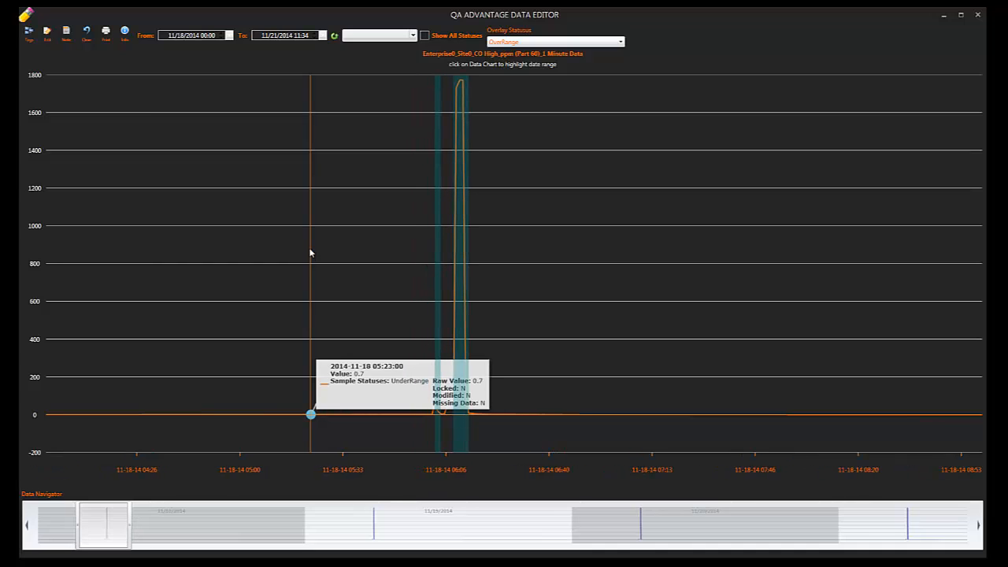
pyautogui.scroll(1, 310, 252)
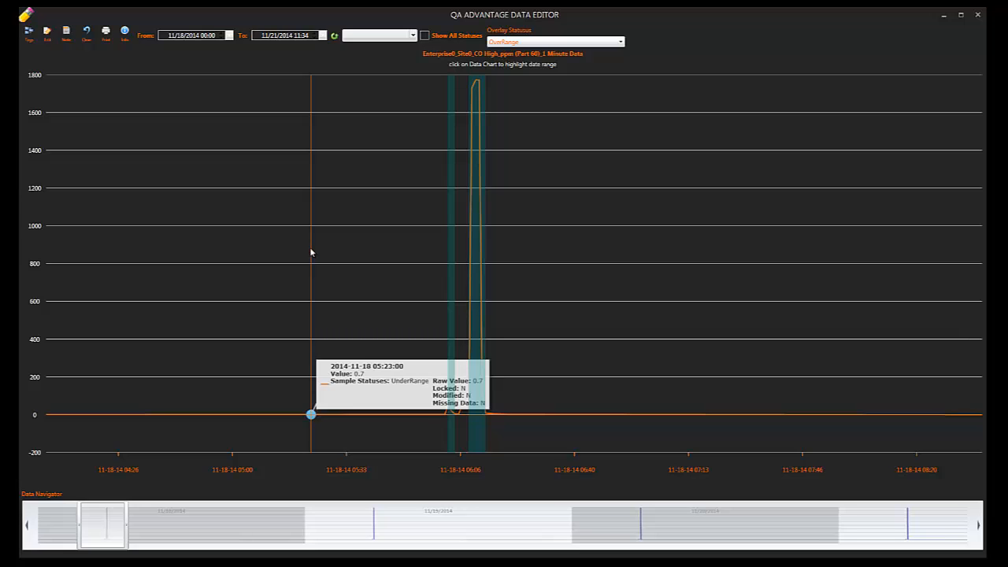
pyautogui.scroll(-1, 310, 252)
pyautogui.scroll(-1, 310, 252)
pyautogui.scroll(-1, 310, 252)
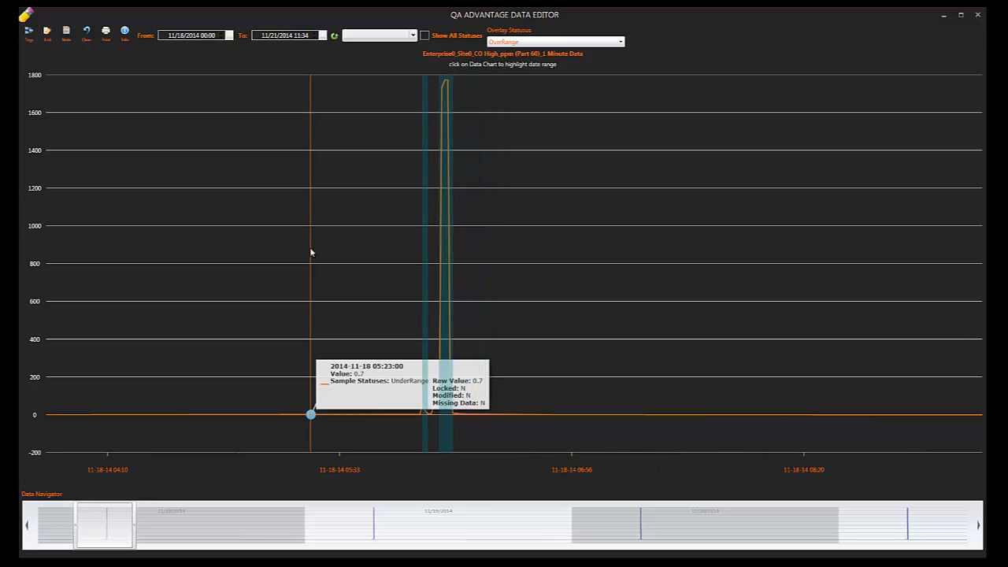
pyautogui.scroll(-1, 310, 252)
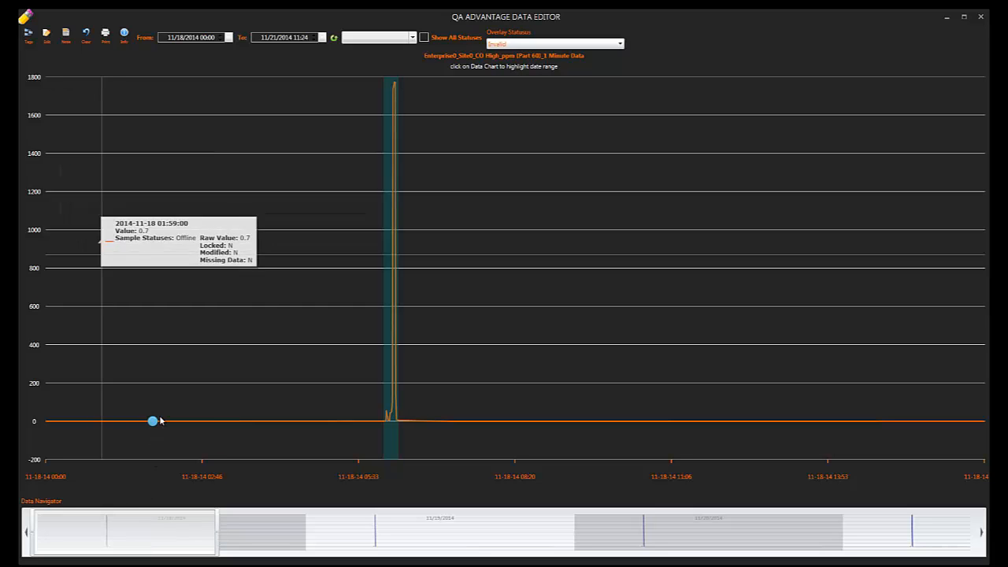
# Highlight the date range around the spike from 05:08 to about 07:05 on 11/18/2014, and clear the date highlight.
pyautogui.click(335, 325)
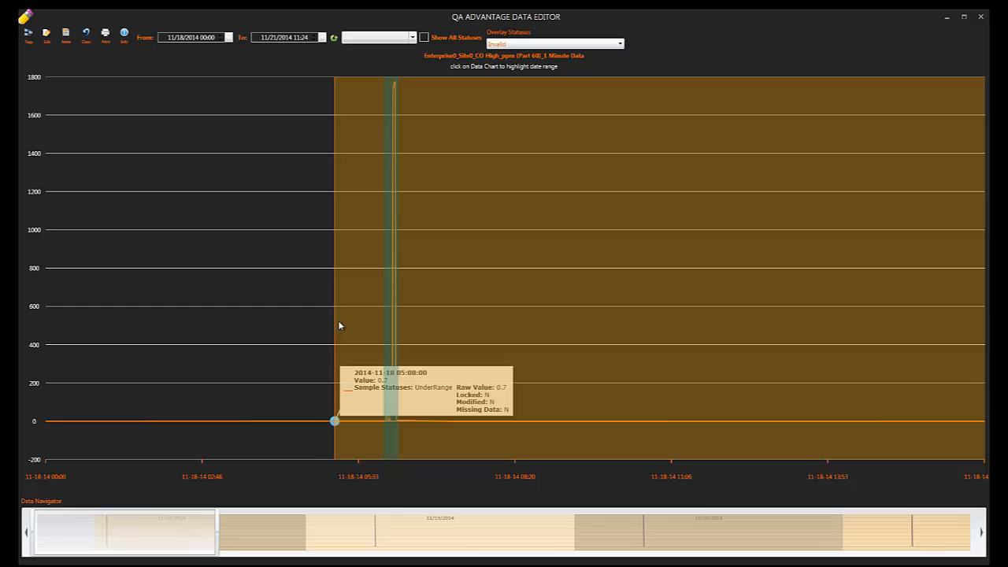
pyautogui.click(443, 321)
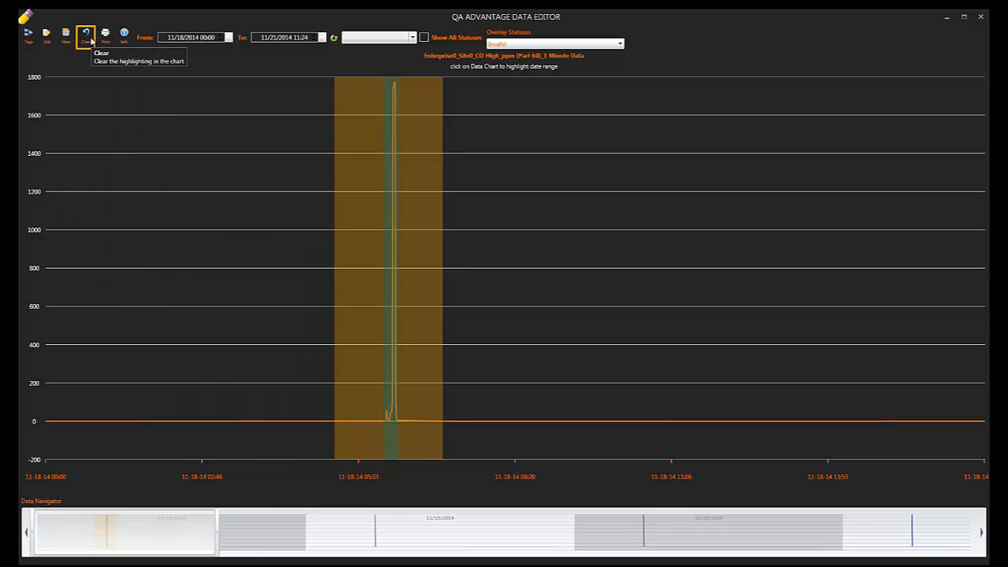
pyautogui.rightClick(154, 183)
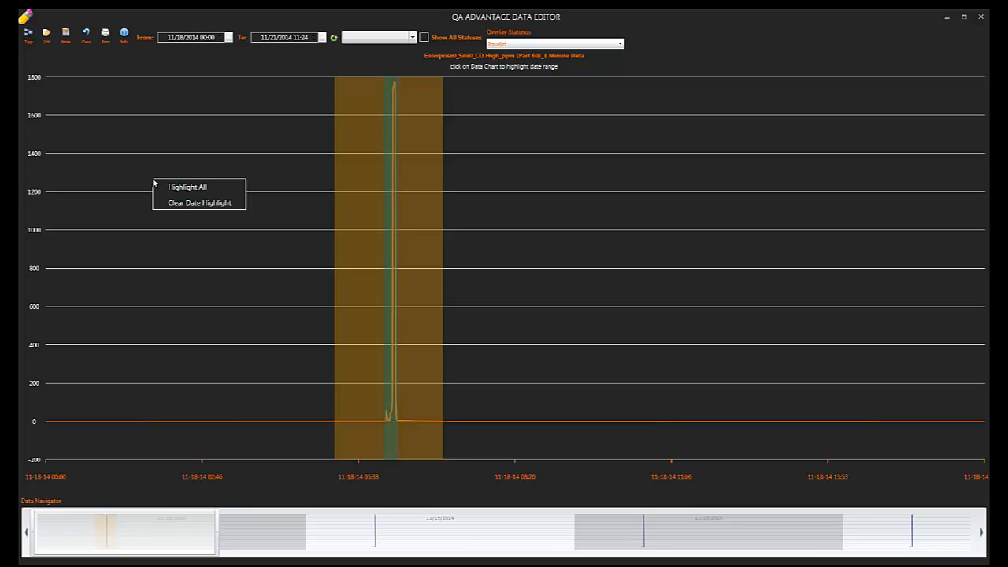
pyautogui.click(187, 203)
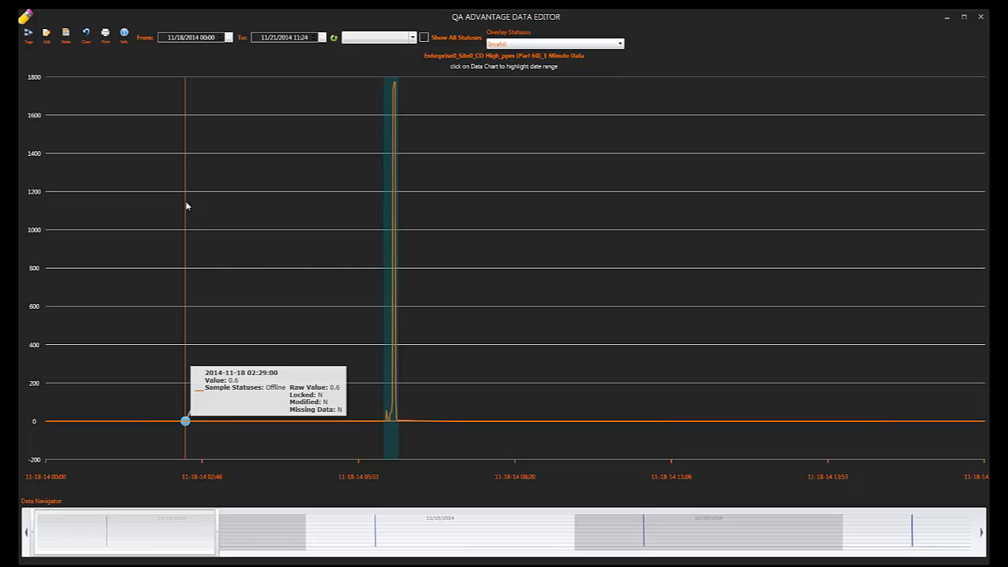